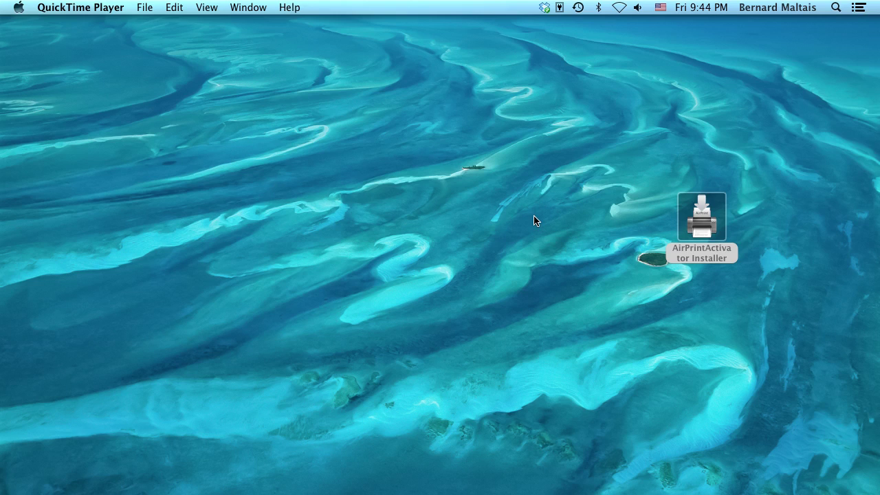
- Run the AirPrintActivator Installer to install v3.0 and confirm the success alert
double_click(706, 223)
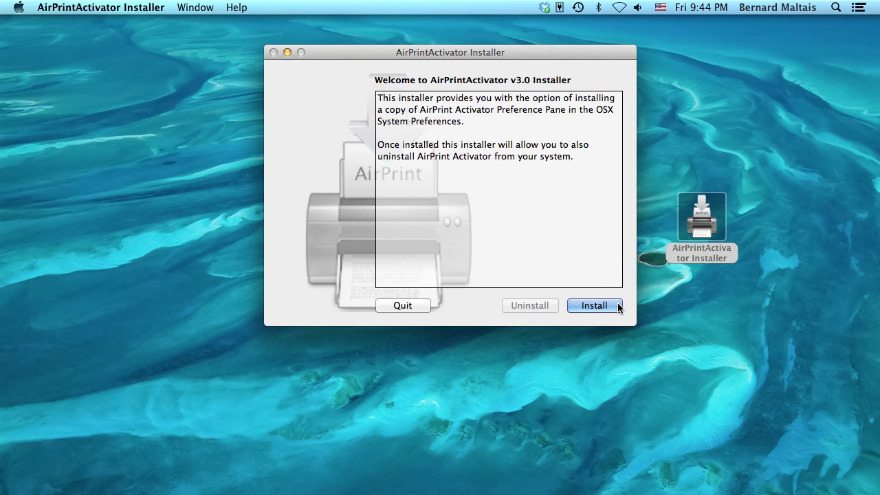
left_click(593, 305)
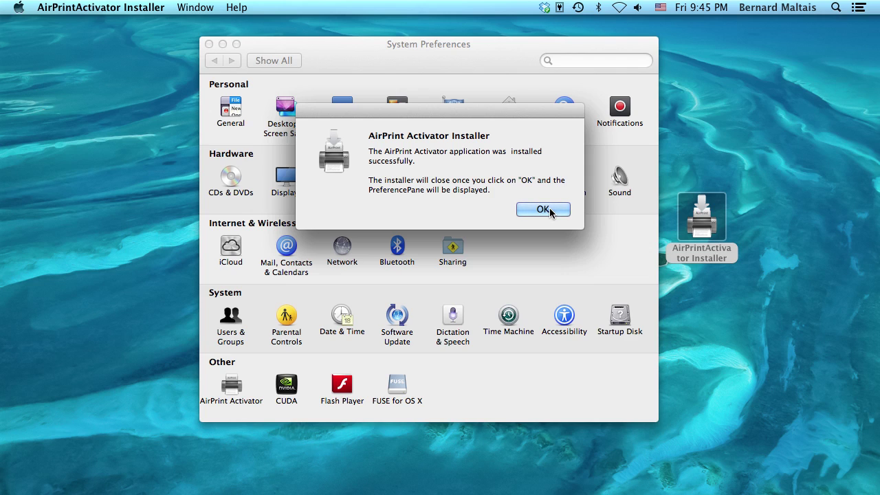
left_click(549, 208)
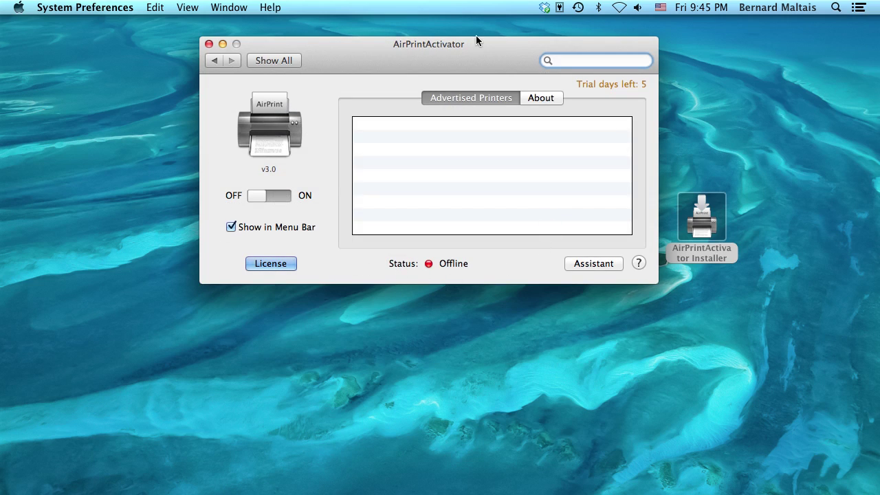
- Drag the AirPrintActivator preference window a little lower on screen
left_click_drag(481, 44, 485, 79)
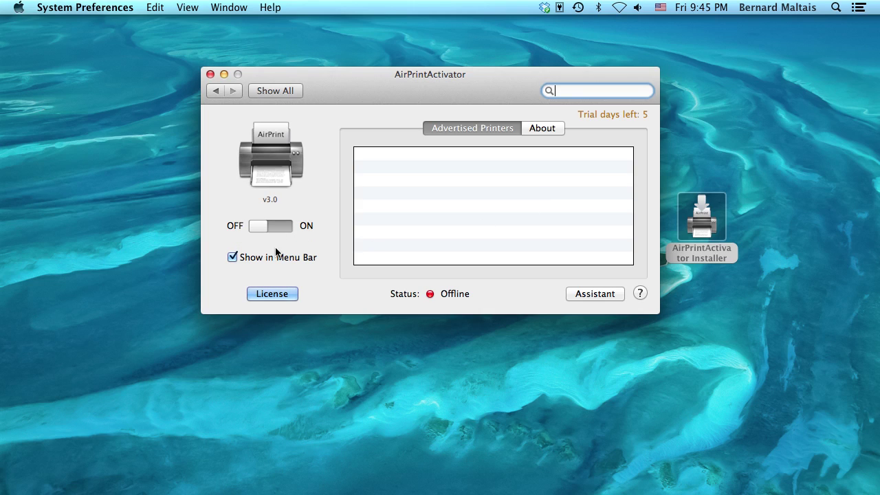
- Switch AirPrint on and verify Officejet Pro 8600 and iPrintPDF @ iMac21 are advertised
left_click(289, 230)
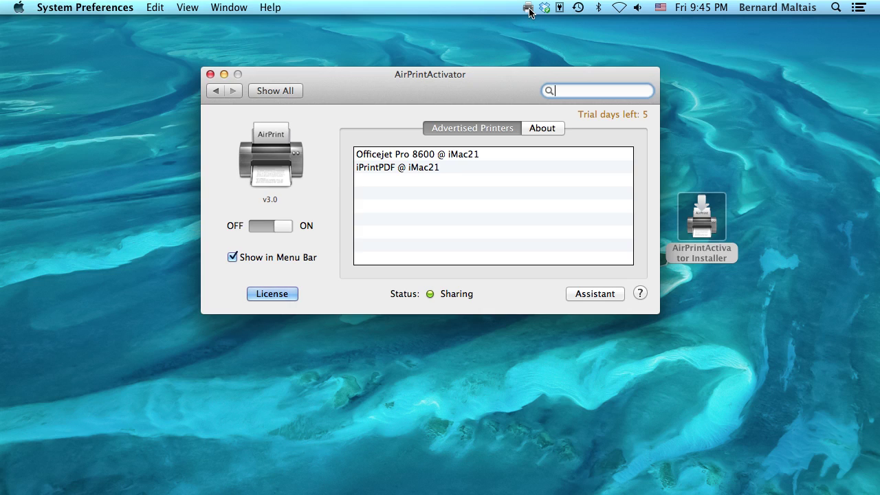
left_click(527, 8)
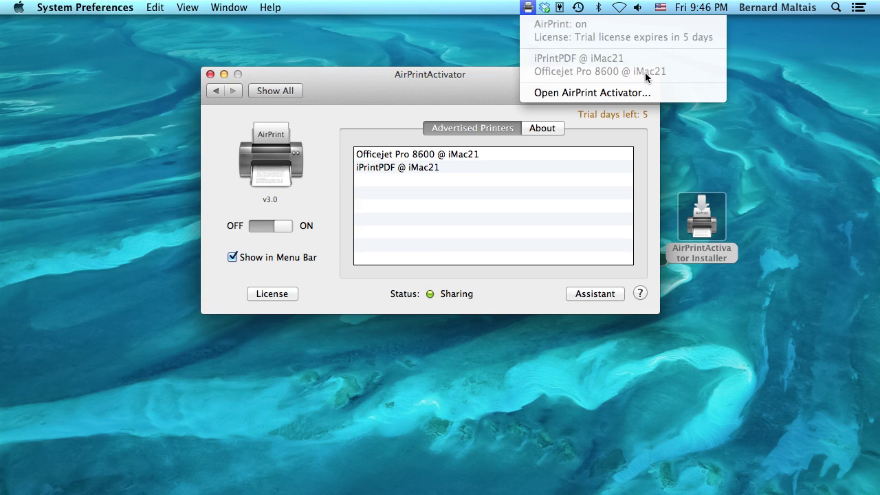
left_click(455, 72)
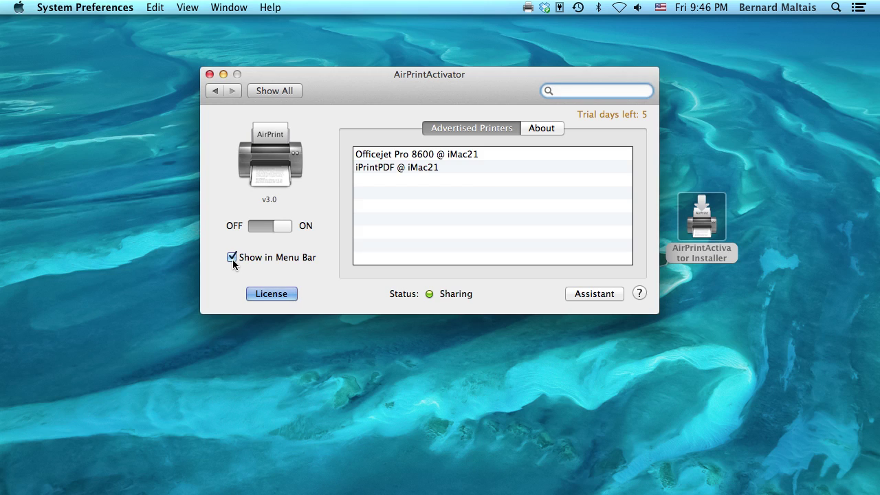
left_click(233, 259)
left_click(232, 258)
left_click(209, 74)
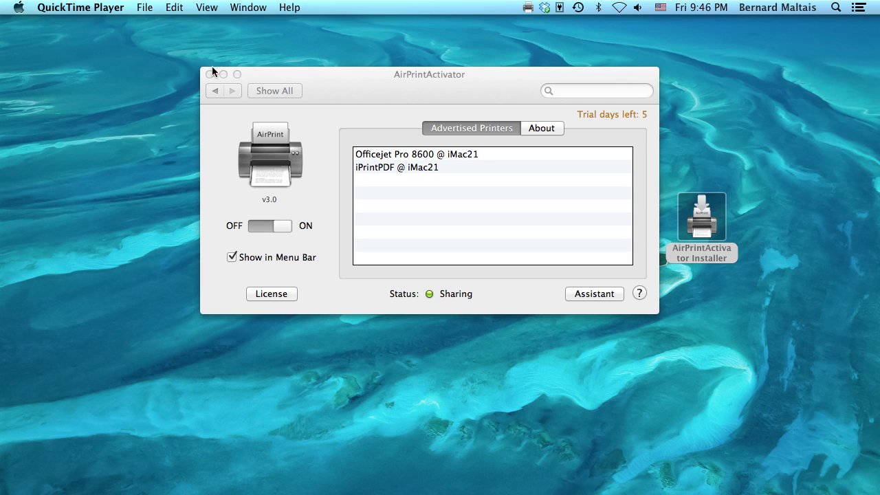
left_click(210, 73)
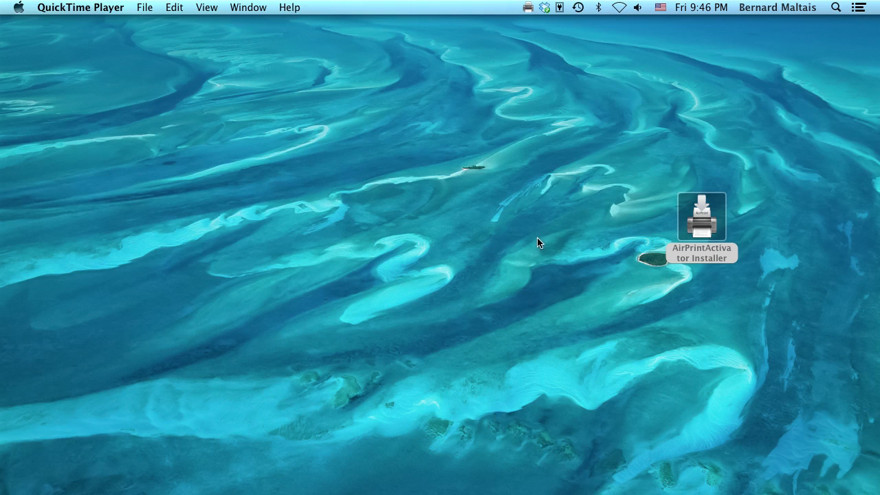
left_click(528, 7)
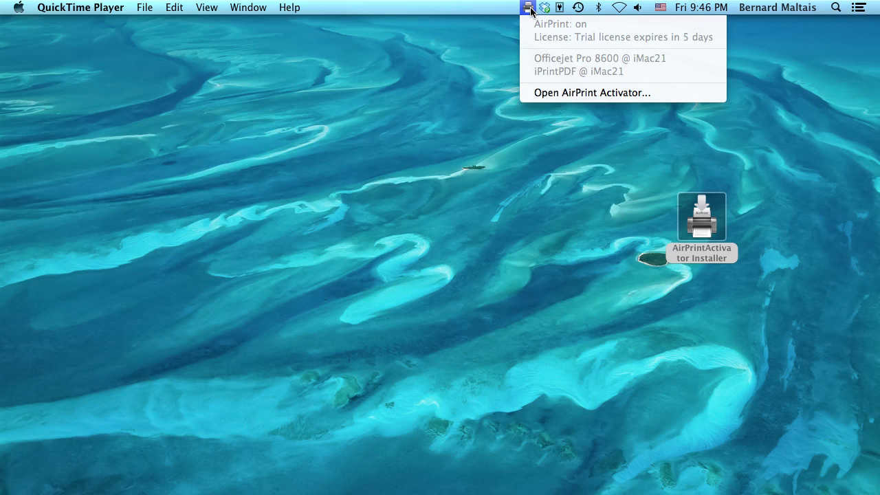
left_click(589, 94)
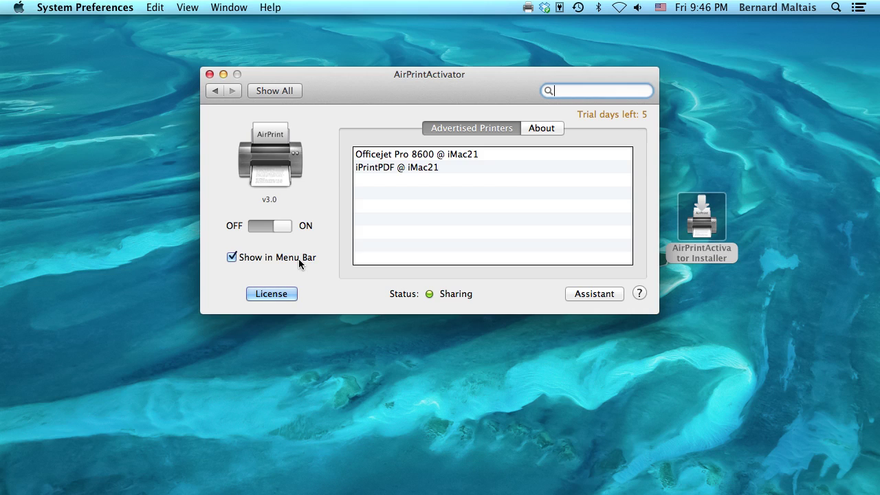
- Select Printer Sharing in the Sharing pane and check AirPrint's advertised printers
left_click(216, 90)
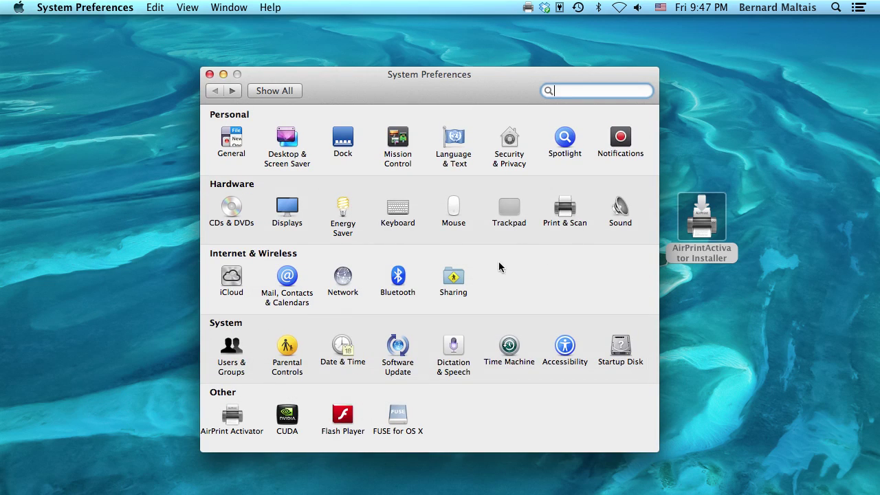
left_click(468, 280)
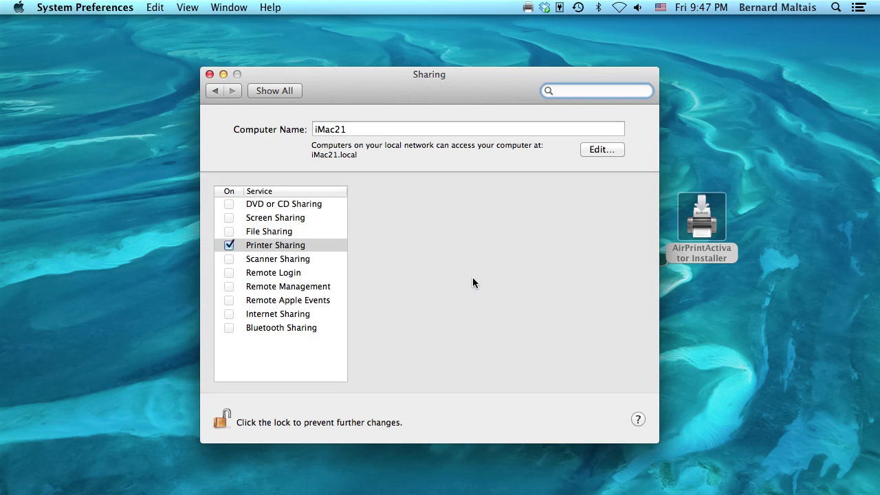
left_click(230, 249)
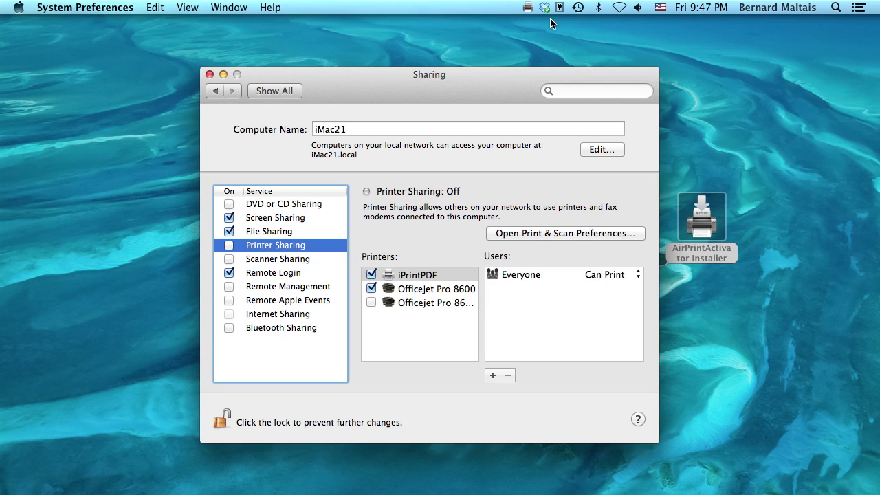
left_click(527, 8)
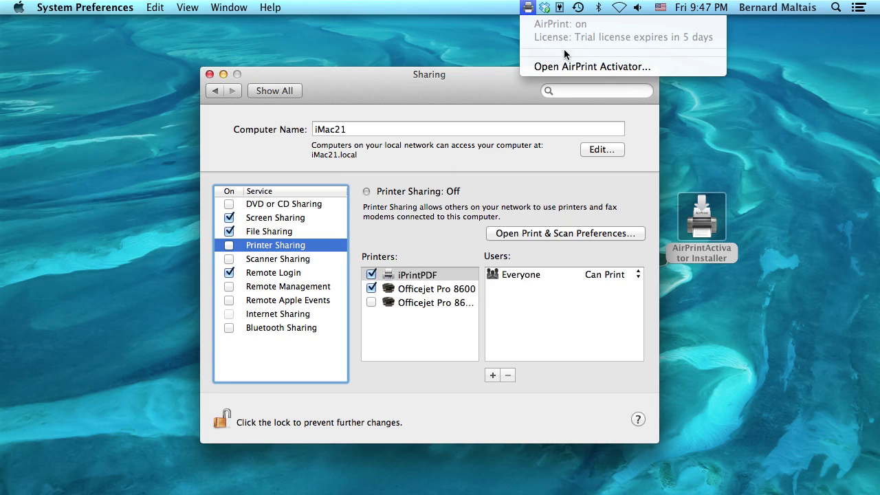
left_click(501, 73)
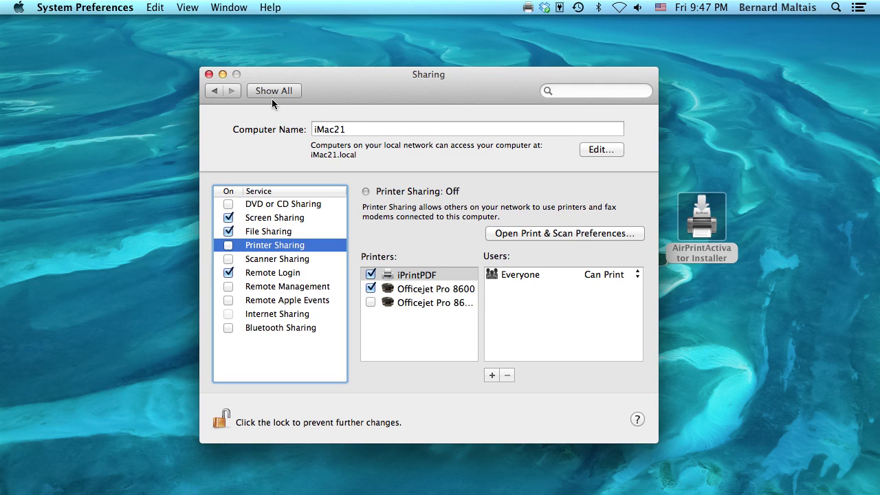
- Reopen AirPrint Activator, dismiss its 'Printer Sharing must be enabled' warning, and go back
left_click(215, 91)
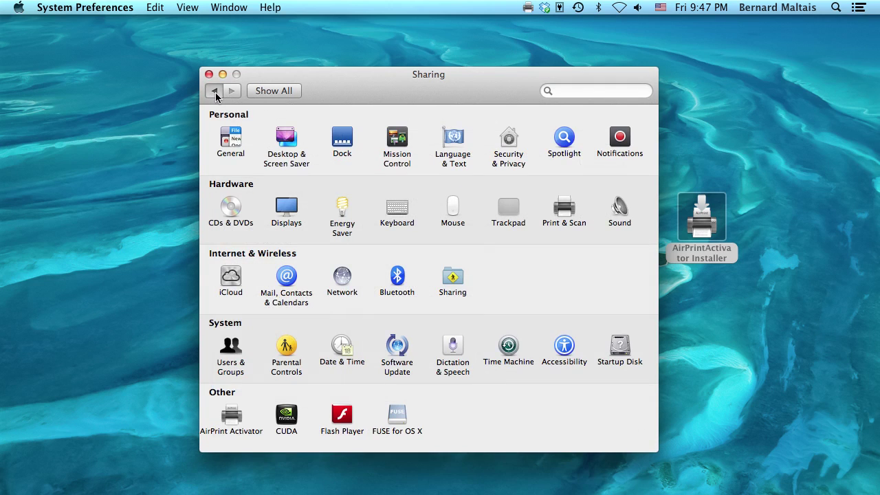
left_click(235, 414)
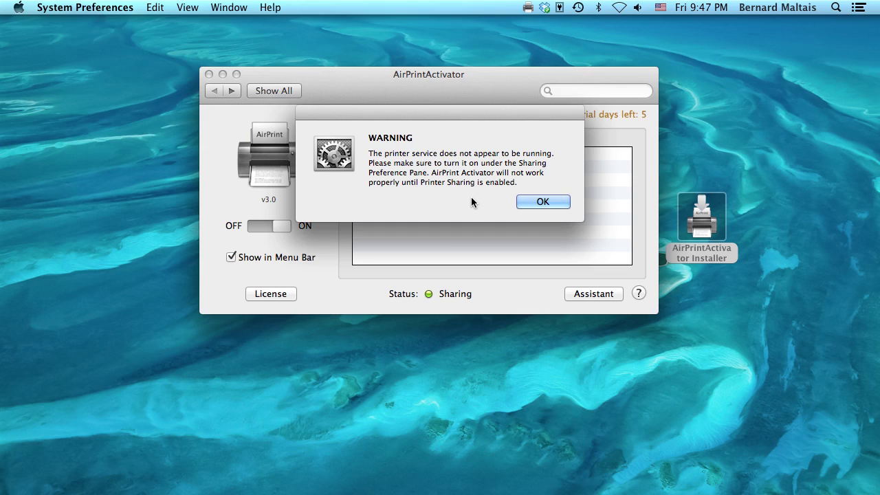
left_click(543, 202)
left_click(215, 91)
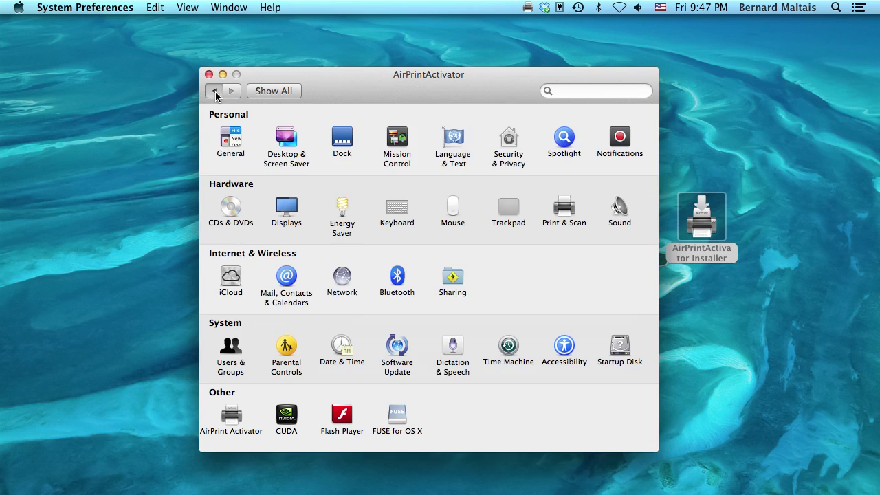
- Tick Printer Sharing in Sharing and confirm AirPrint advertises Officejet Pro 8600 and iPrintPDF
left_click(453, 278)
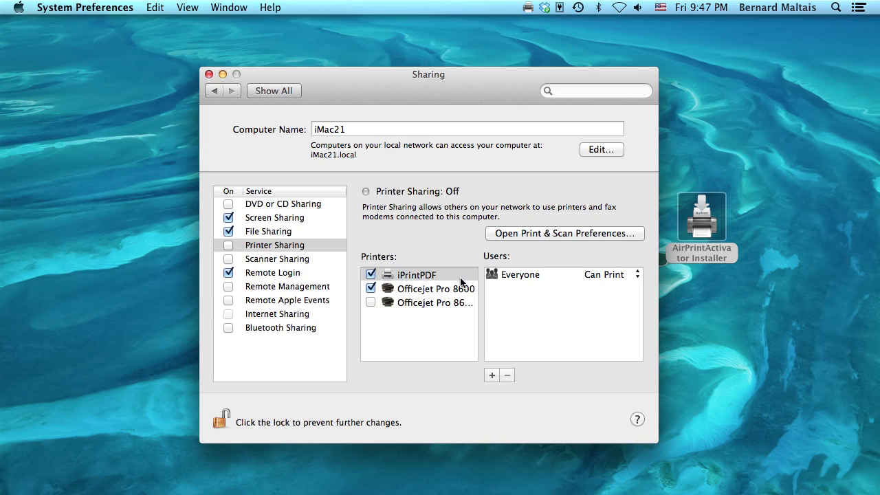
left_click(229, 247)
left_click(228, 245)
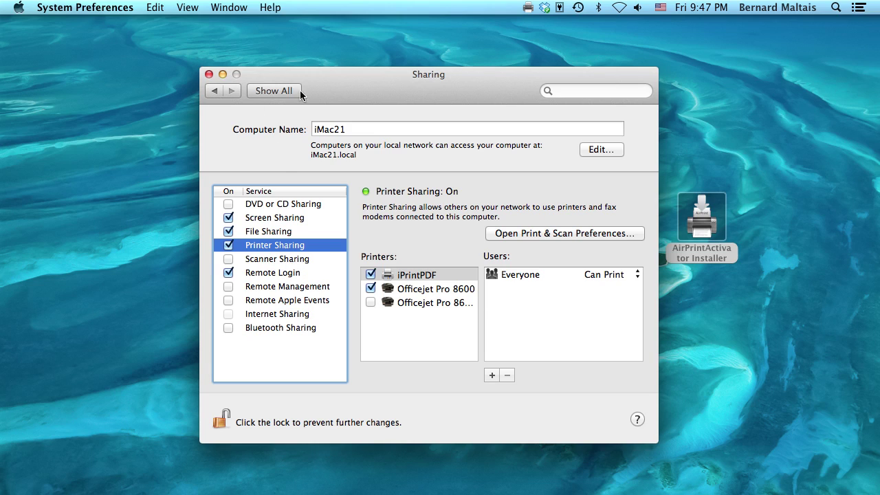
left_click(528, 8)
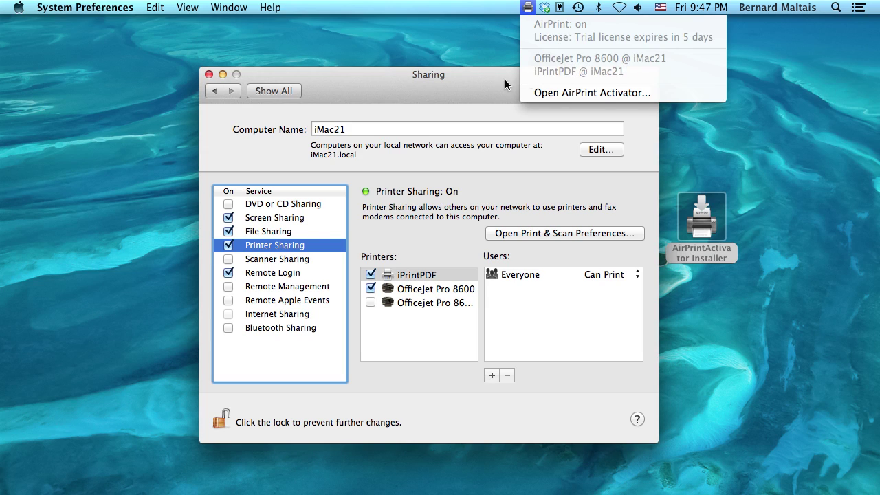
left_click(463, 81)
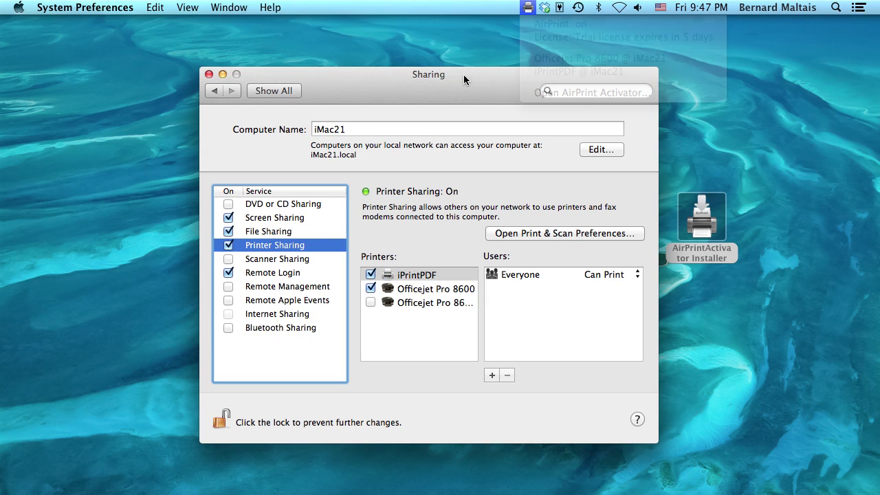
left_click(214, 91)
- Show AirPrint Activator's Assistant list of network printers and their AirPrint status
left_click(231, 413)
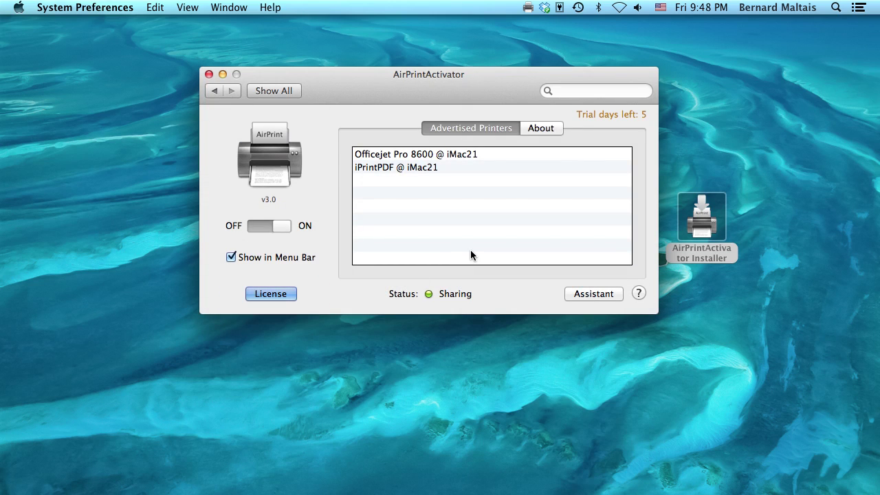
left_click(606, 293)
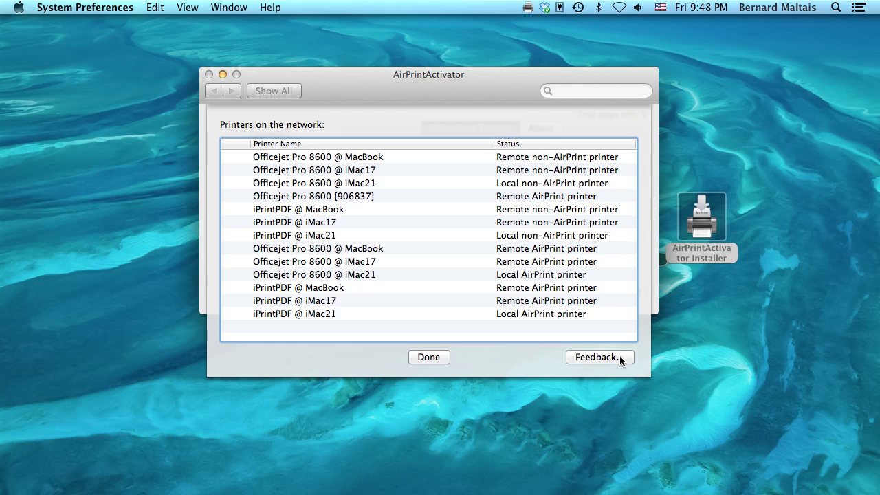
left_click(596, 356)
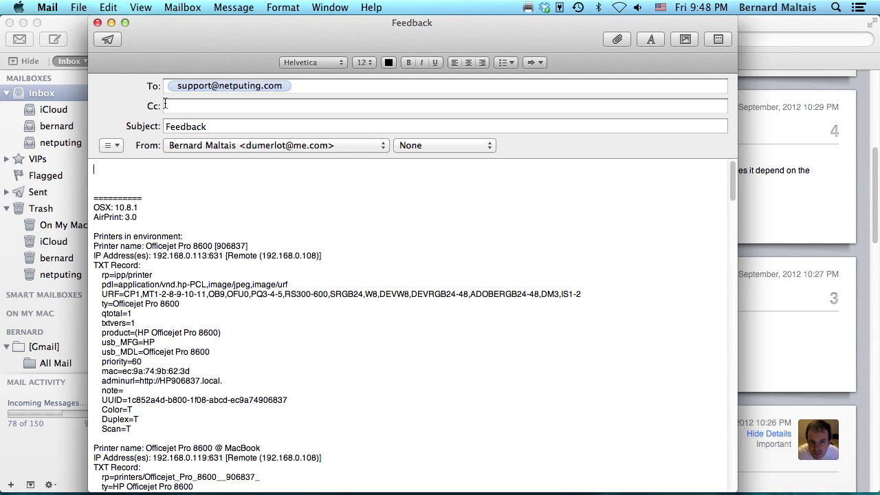
left_click(118, 21)
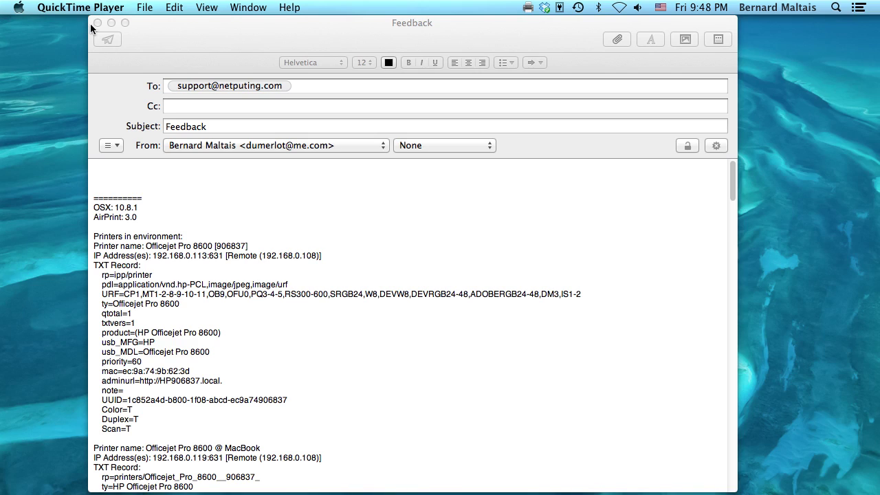
- Discard the feedback e-mail draft and close the network printer list with Done
left_click(97, 24)
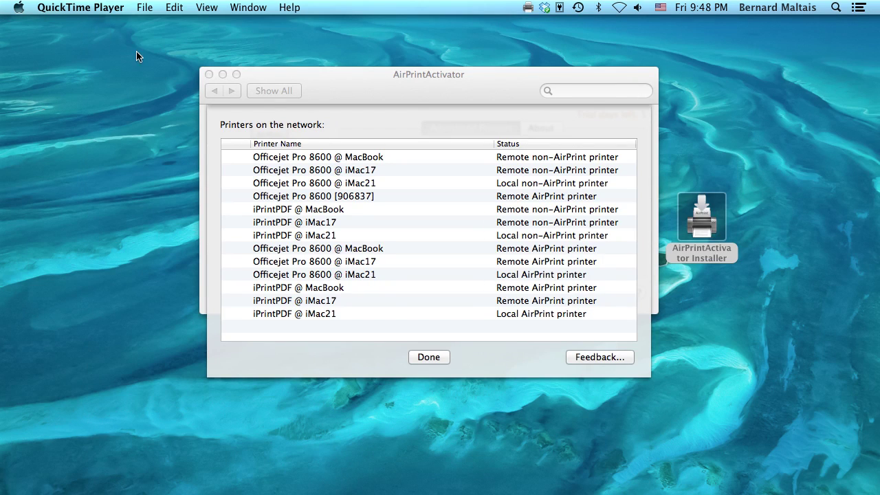
left_click(438, 360)
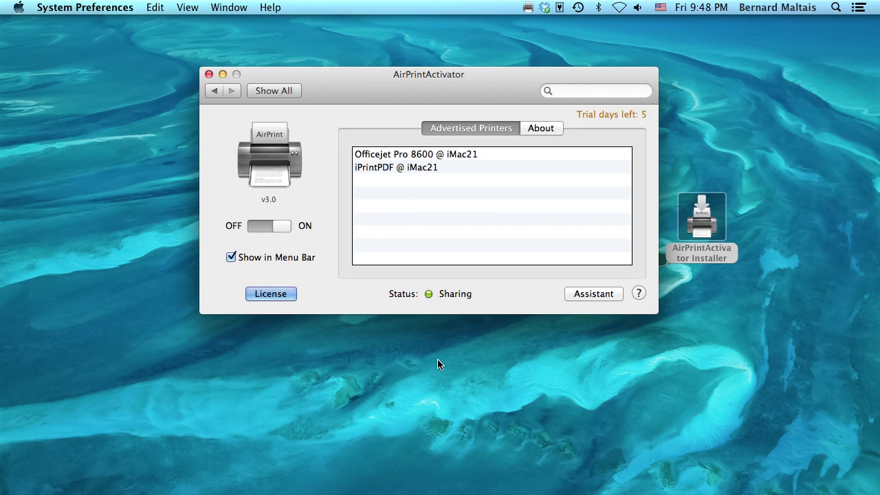